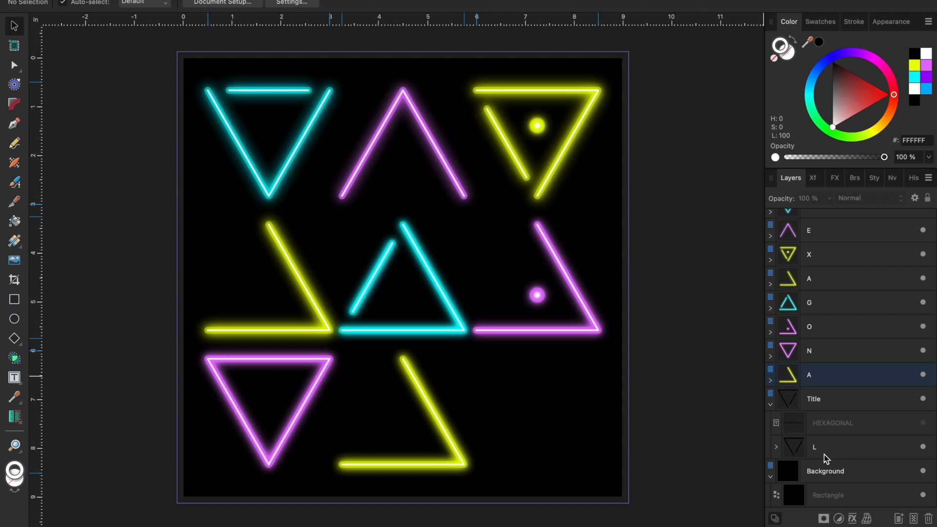
- Move the L group out of the Title layer and into a new layer named L
left_click_drag(821, 455, 824, 391)
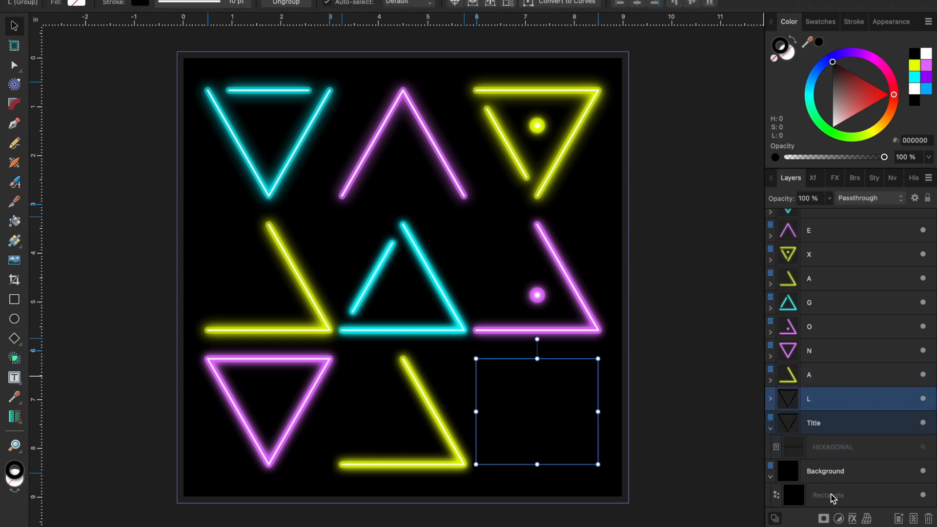
key("super+shift+n")
double_click(814, 437)
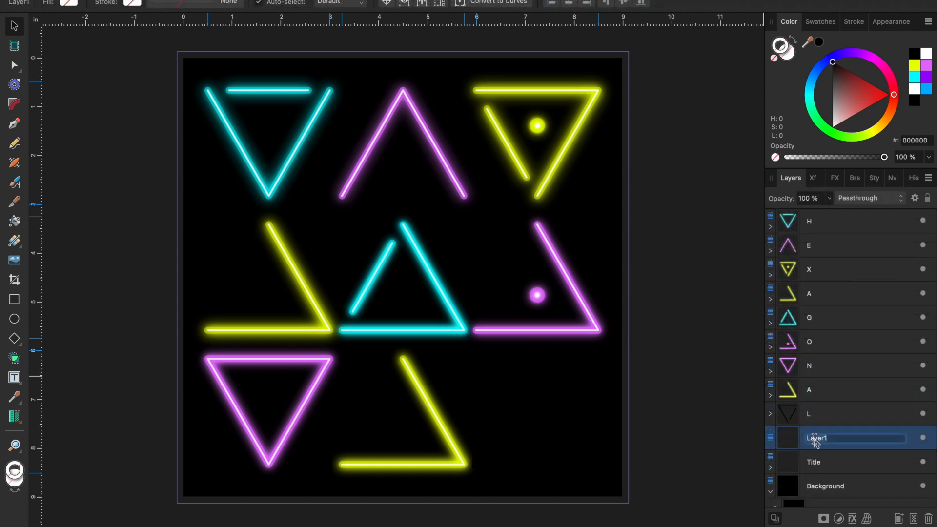
type("L")
key("Return")
left_click_drag(817, 416, 816, 440)
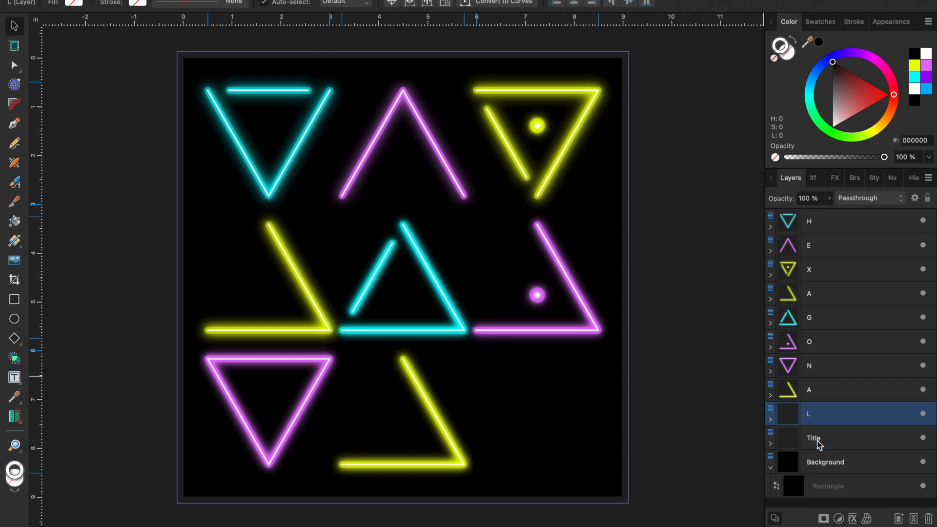
left_click(770, 419)
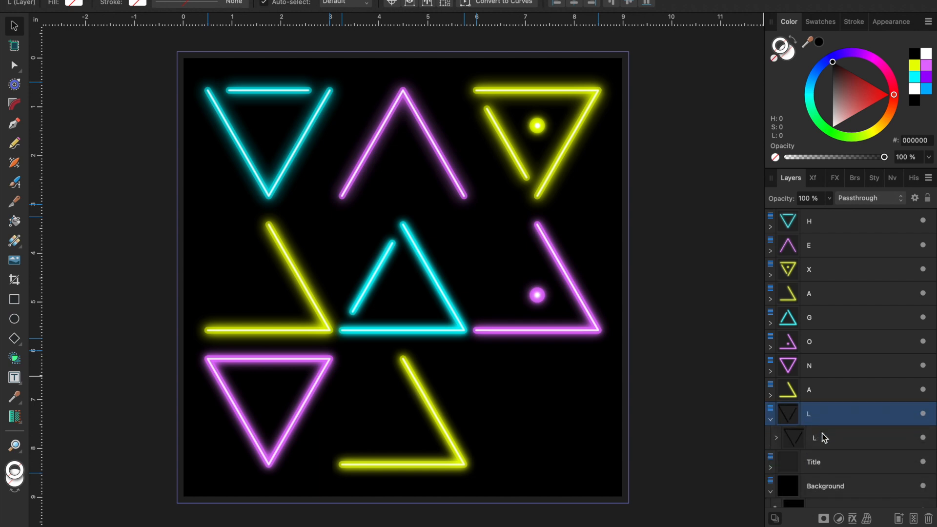
- Duplicate the L group inside its layer until there are six stacked copies
left_click(821, 438)
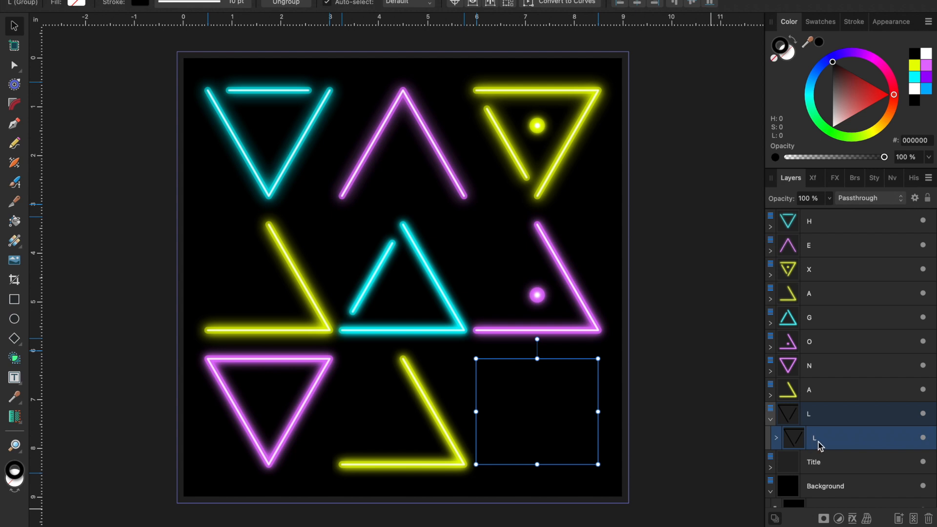
key("super+j")
key("super+j")
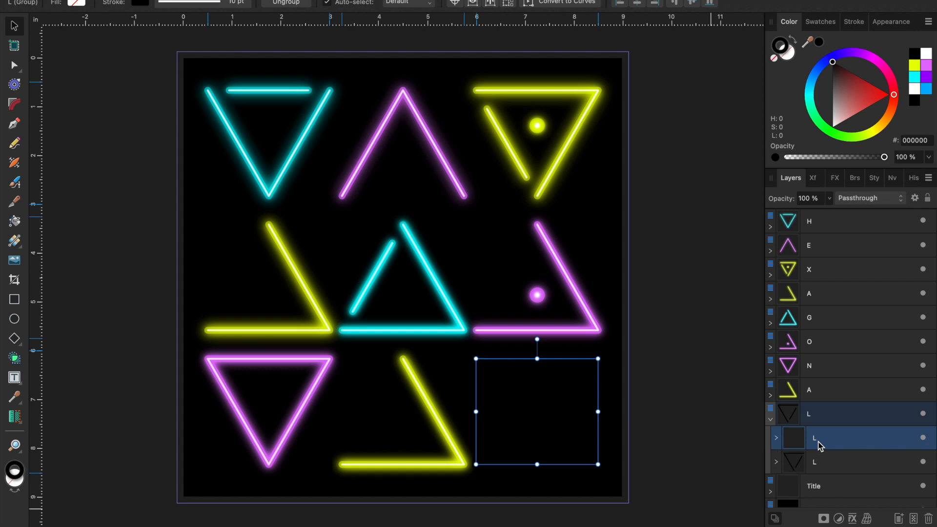
scroll(818, 445, "down", 4)
- Set the stroke colour of the lower three L copies to cyan 00F9FF
left_click(819, 410)
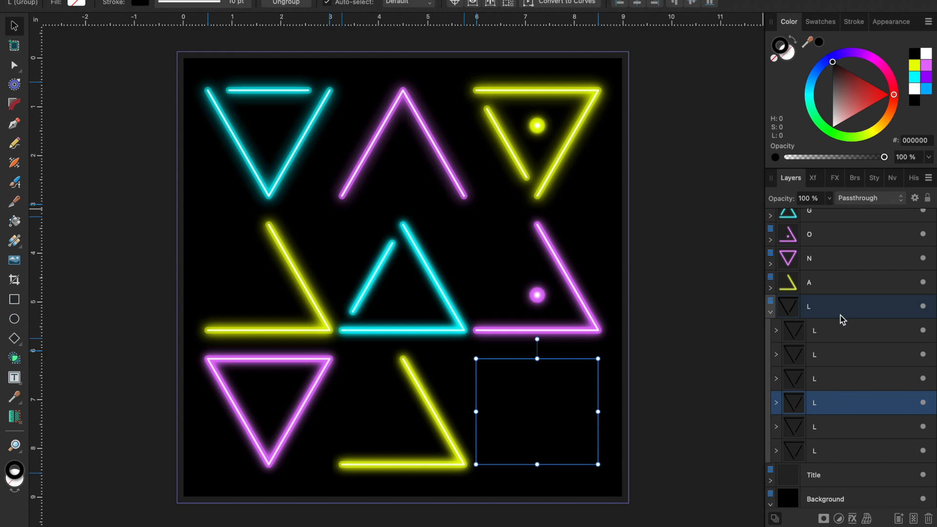
left_click(815, 449, "shift")
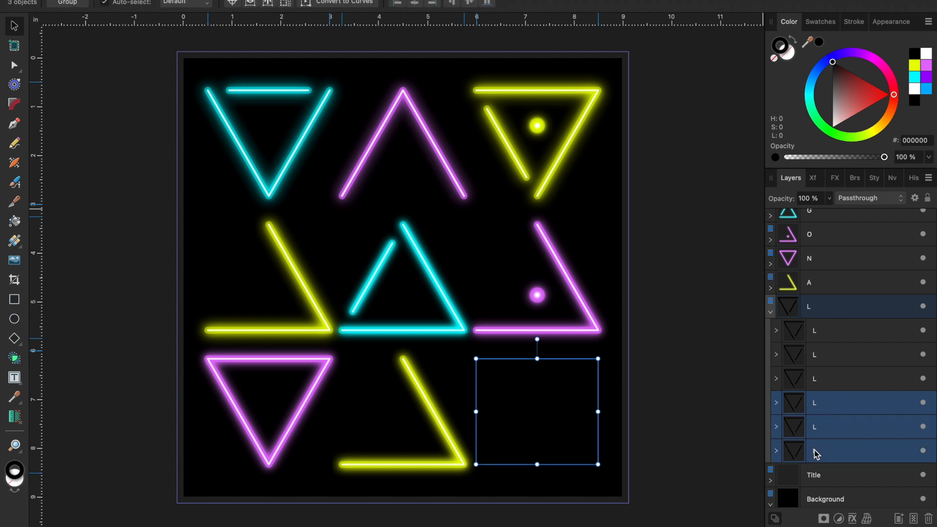
left_click(914, 79)
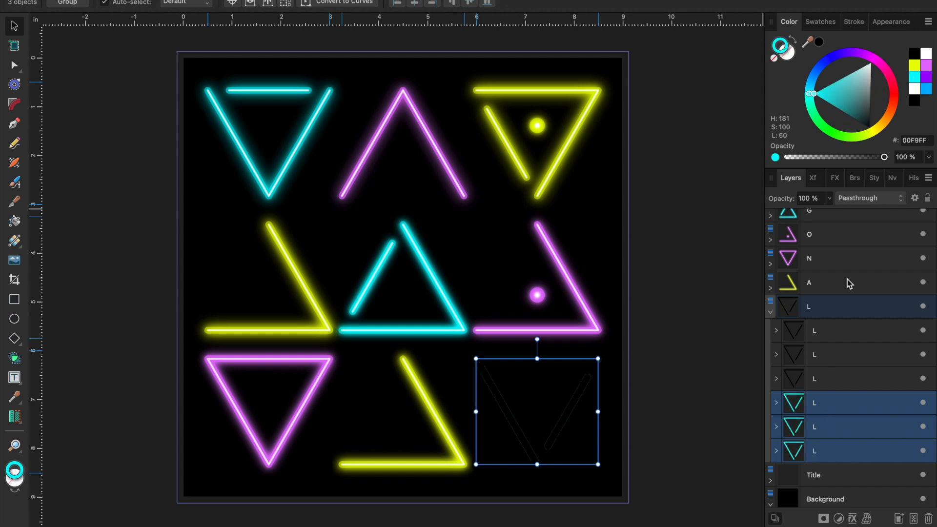
- Set the stroke colour of the upper three L copies to white
left_click(823, 378)
left_click(822, 332, "shift")
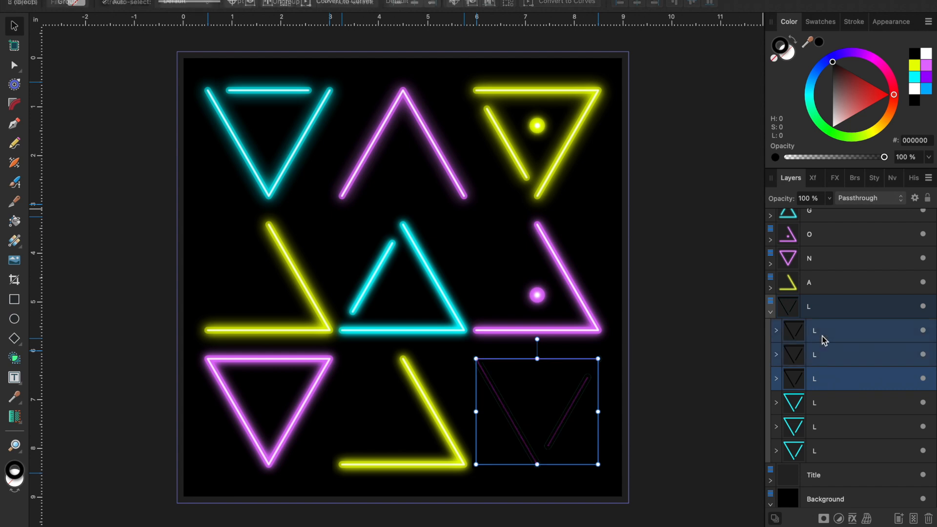
left_click(914, 90)
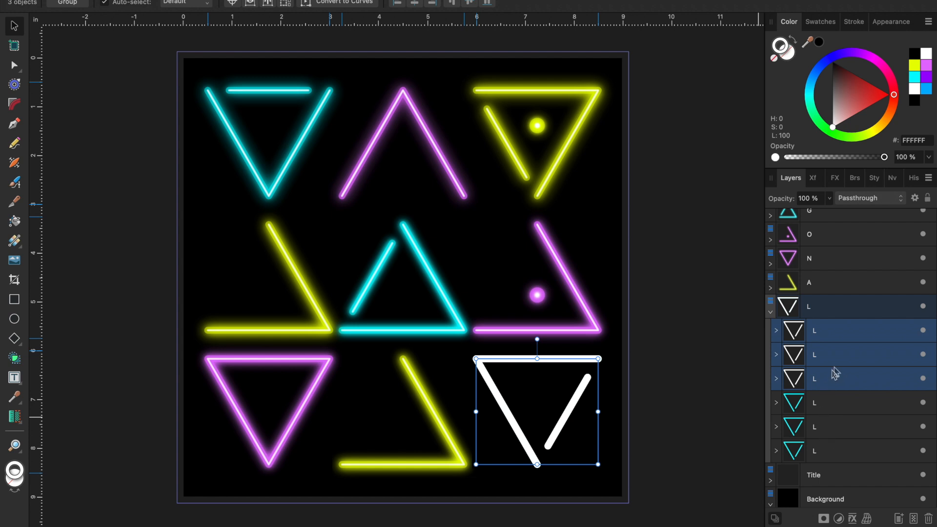
- Set the stroke width of the lowest white L copy to 3 pt
left_click(842, 380)
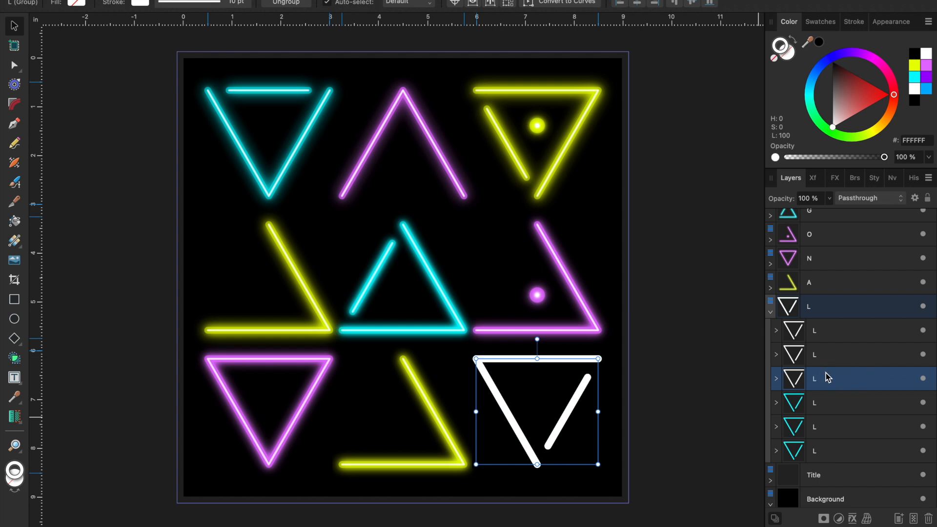
left_click(855, 22)
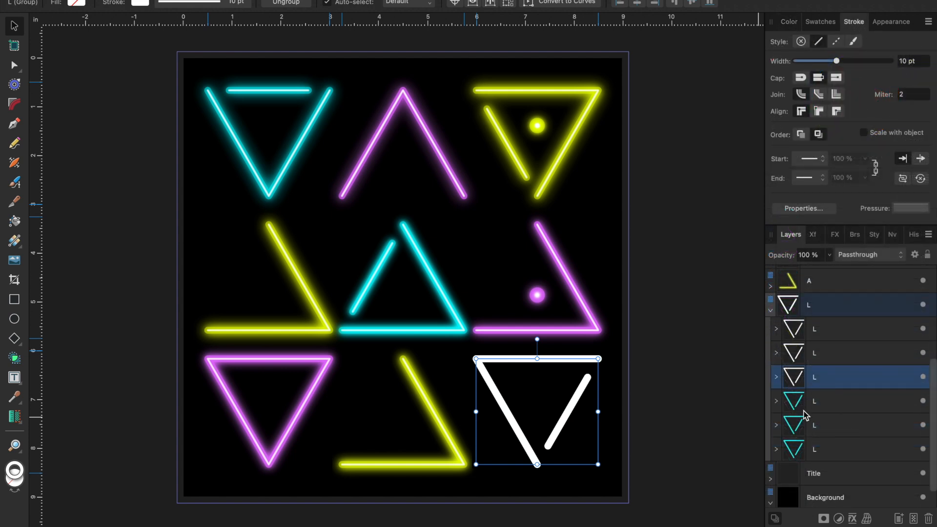
scroll(872, 382, "down", 1)
scroll(871, 375, "up", 1)
left_click(908, 61)
left_click(906, 61)
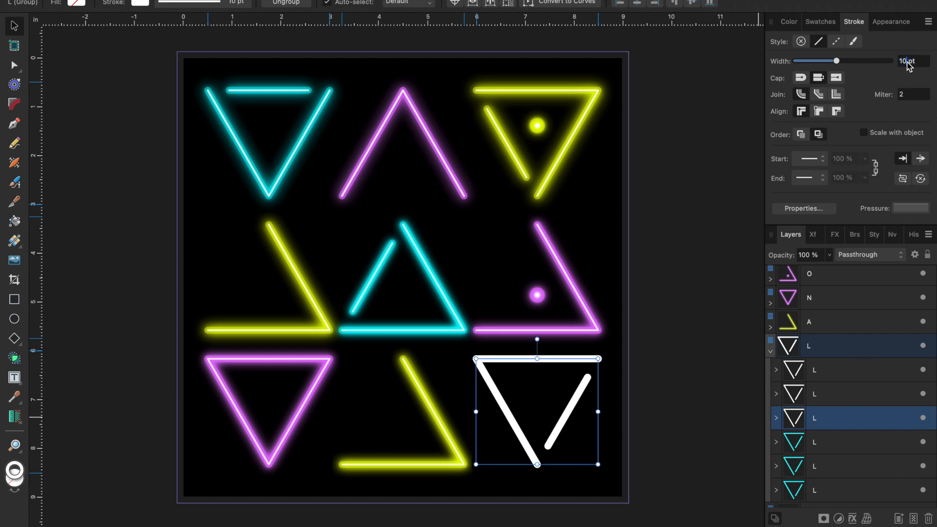
key("BackSpace")
key("BackSpace")
type("3")
key("Return")
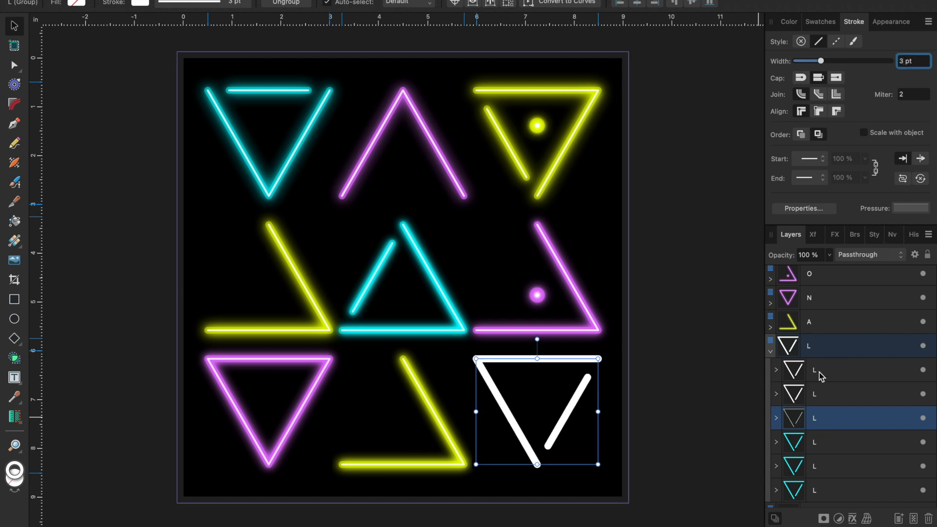
- Set the stroke width of the middle white L copy to 1 pt
left_click(818, 394)
scroll(829, 405, "up", 3)
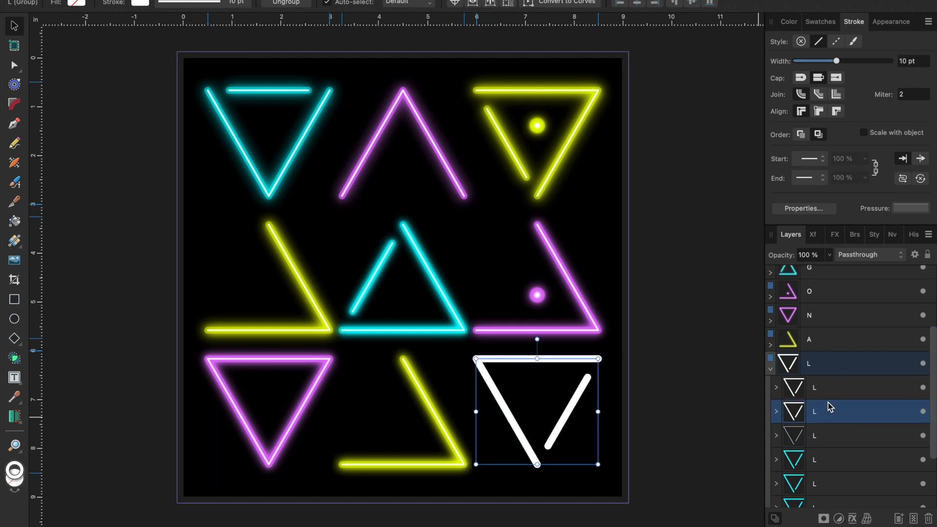
scroll(842, 359, "down", 4)
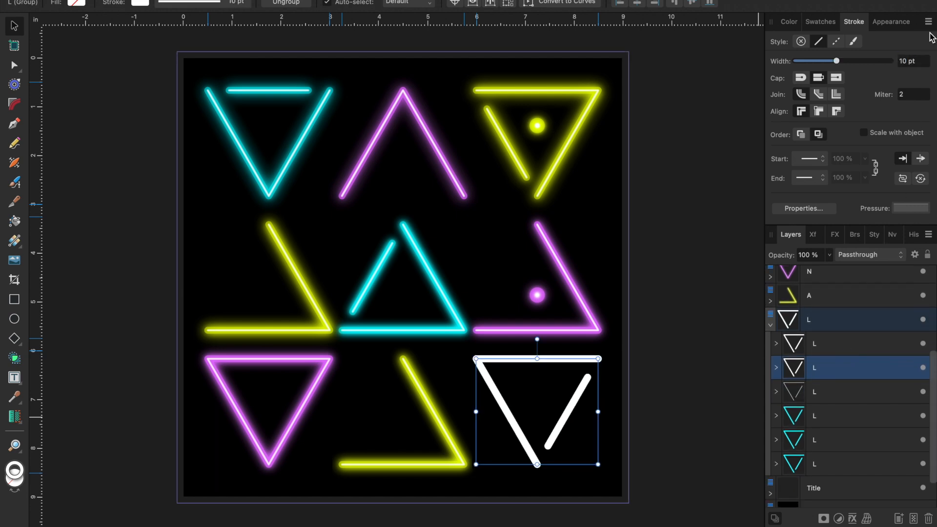
left_click(909, 62)
key("BackSpace")
type("1")
key("Return")
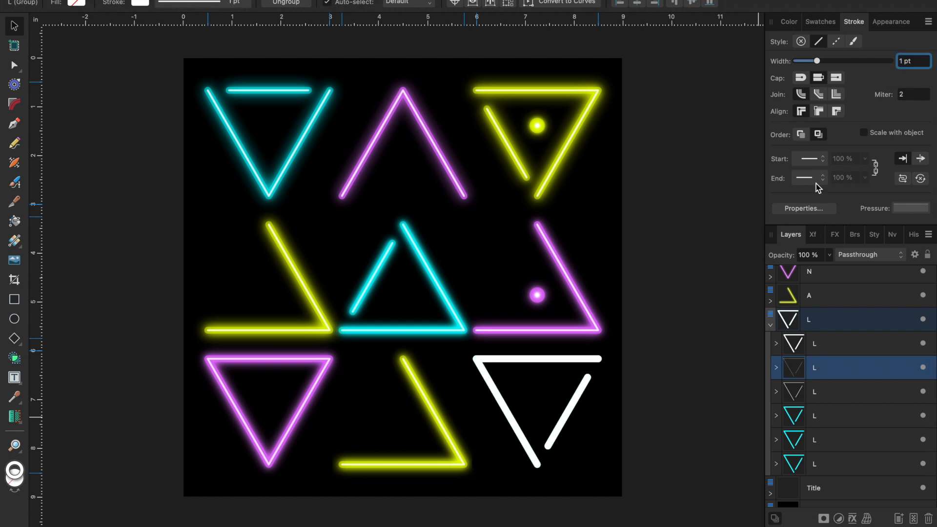
- Set the stroke width of the topmost white L copy to 0.5 pt and deselect it
left_click(820, 344)
left_click(905, 61)
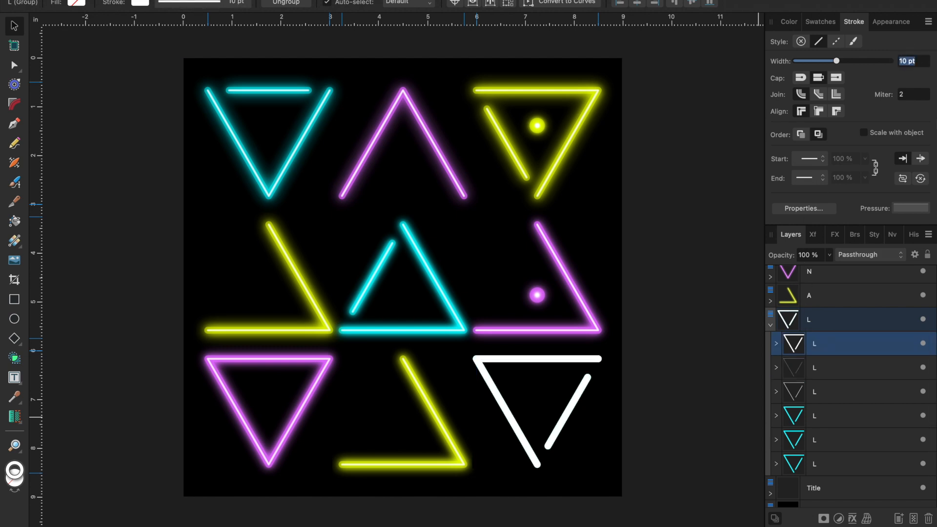
type("0.5")
key("Return")
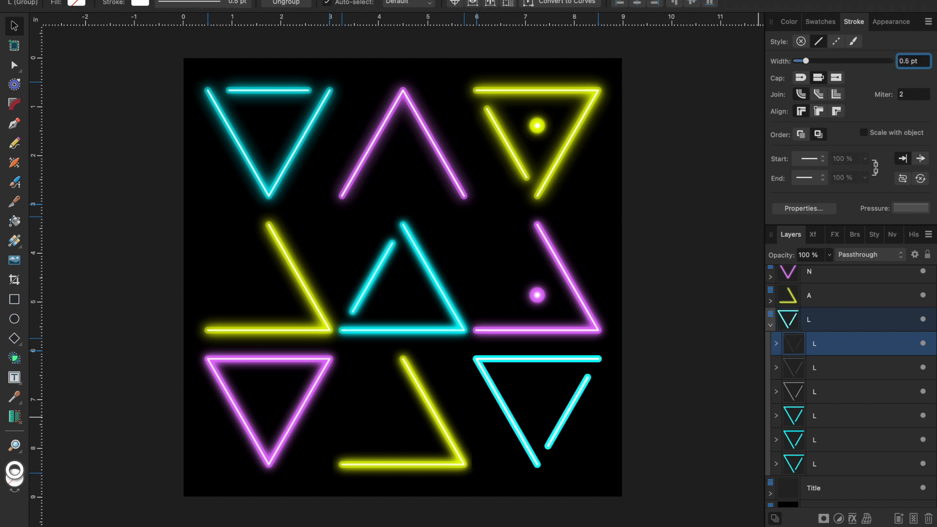
left_click(692, 393)
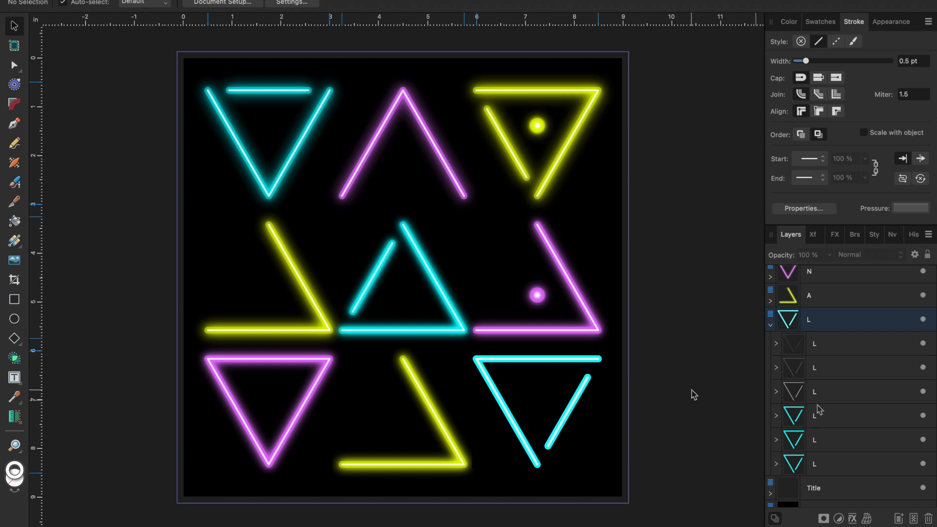
- Set the colour opacity of the 3 pt white L copy to 60%
left_click(832, 395)
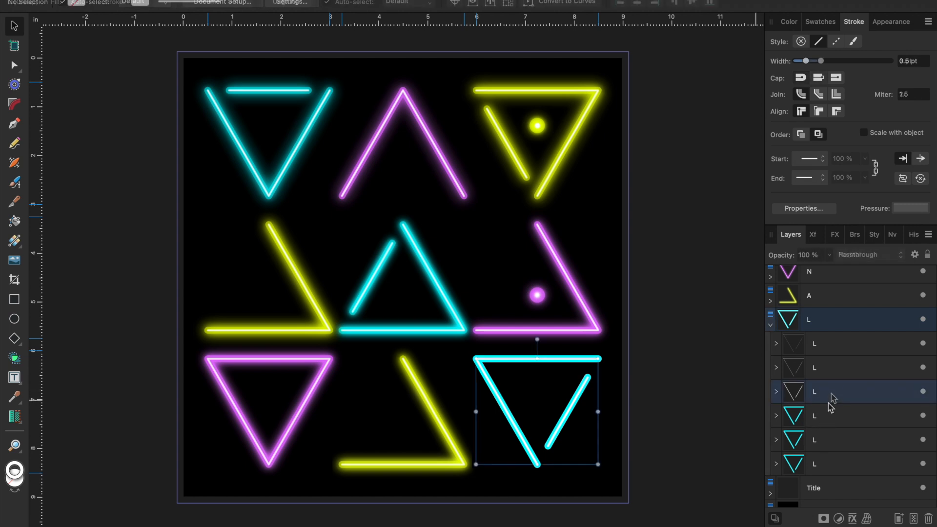
left_click(788, 22)
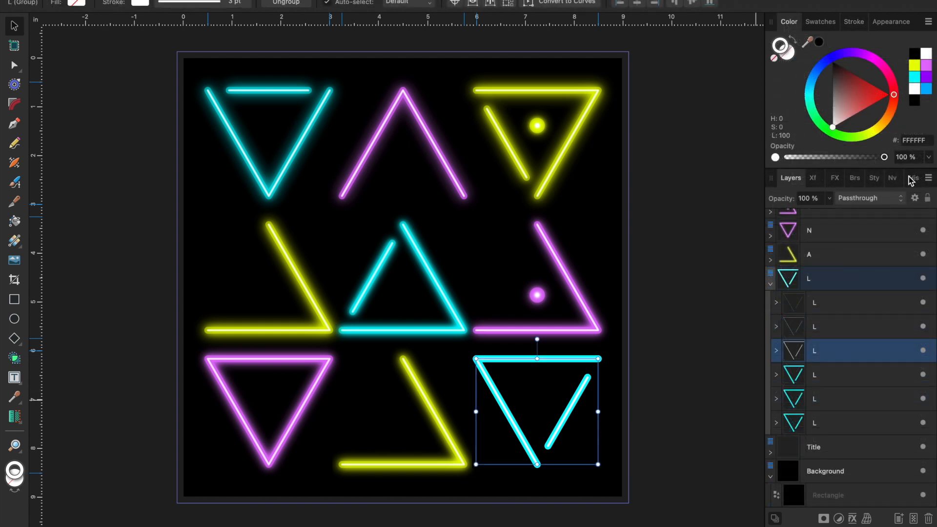
left_click(903, 157)
key("BackSpace")
key("BackSpace")
key("BackSpace")
type("60")
key("Return")
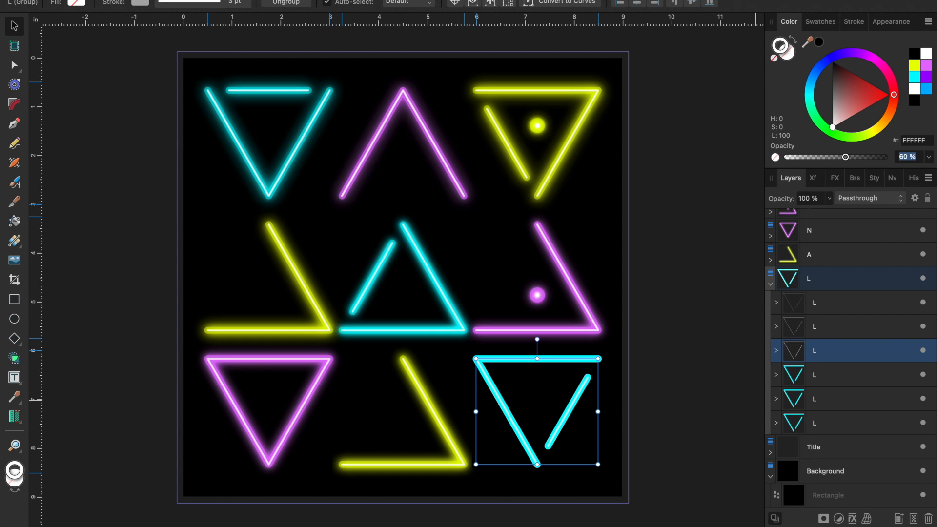
- Set the colour opacity of the uppermost cyan L copy to 50%
left_click(841, 374)
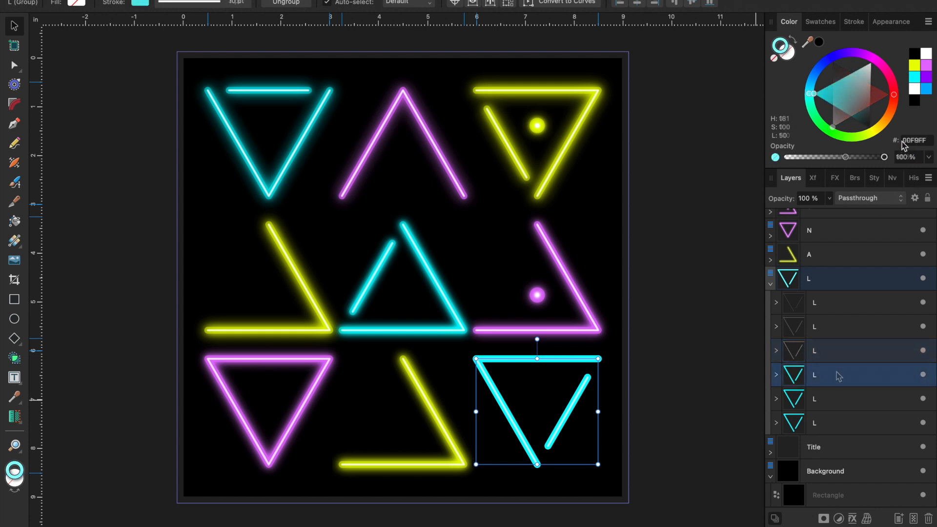
left_click(902, 157)
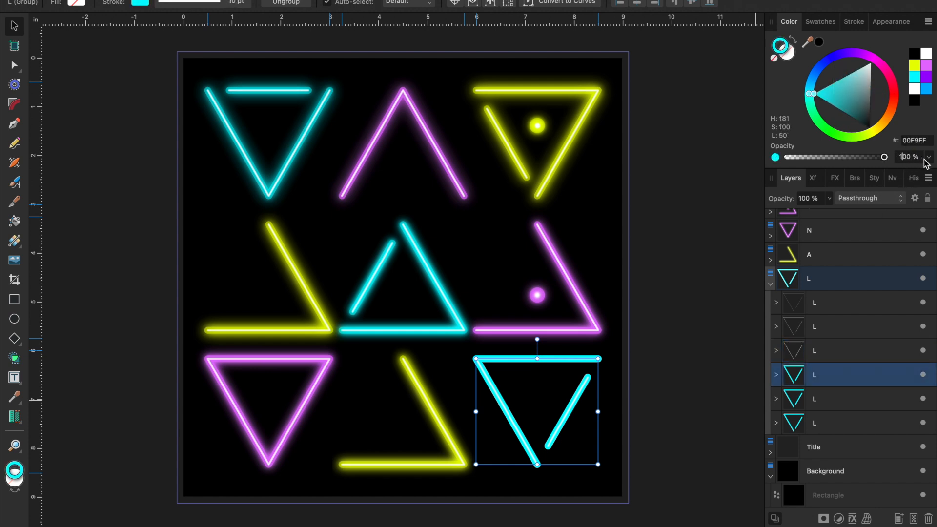
key("BackSpace")
key("BackSpace")
type("5")
key("Return")
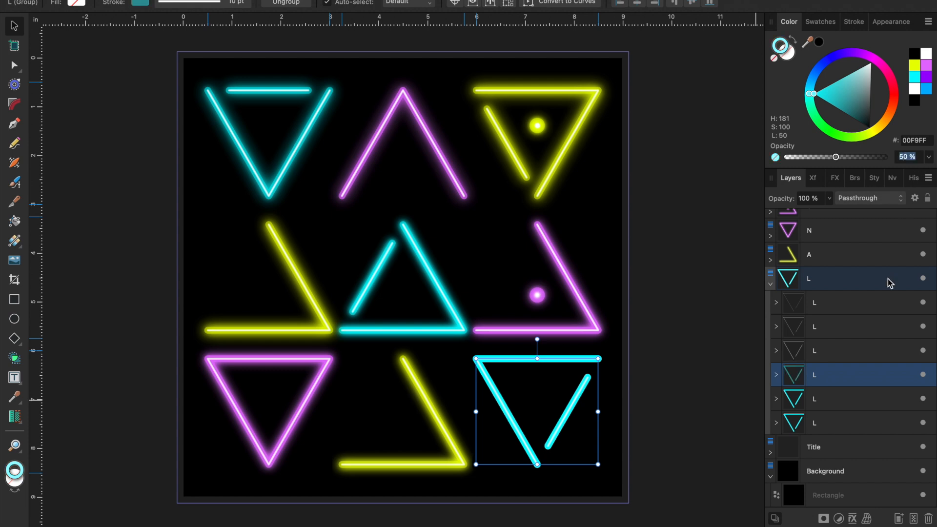
- Apply a Gaussian Blur layer effect with a radius of about 12.1 px to the middle cyan L copy
left_click(839, 398)
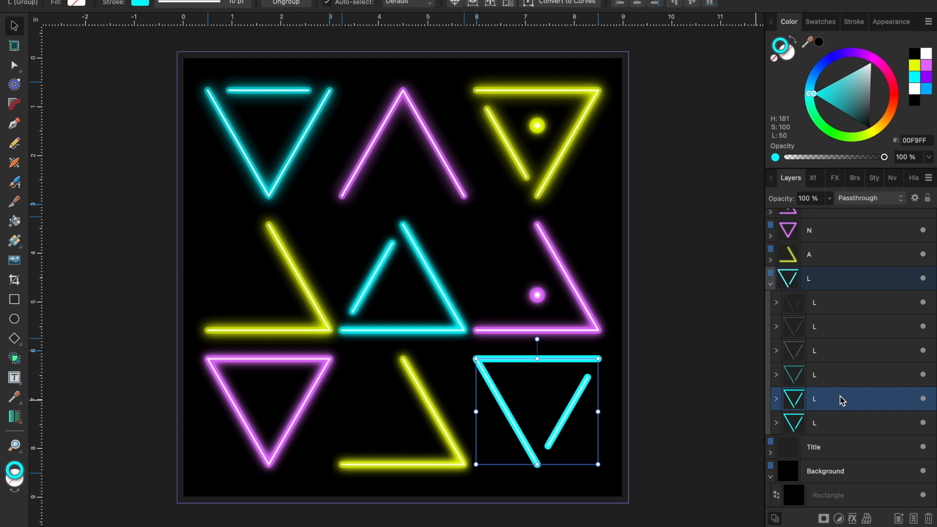
left_click(853, 518)
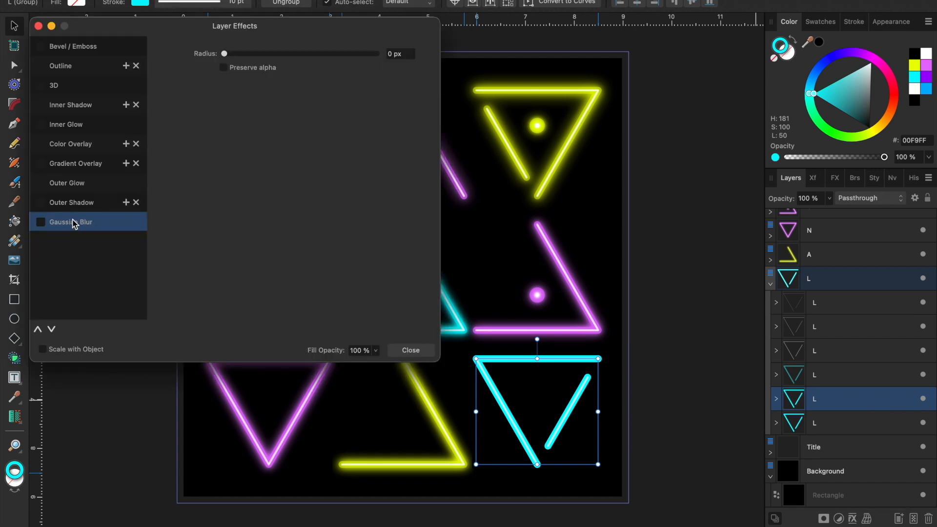
left_click(41, 222)
left_click_drag(224, 54, 299, 66)
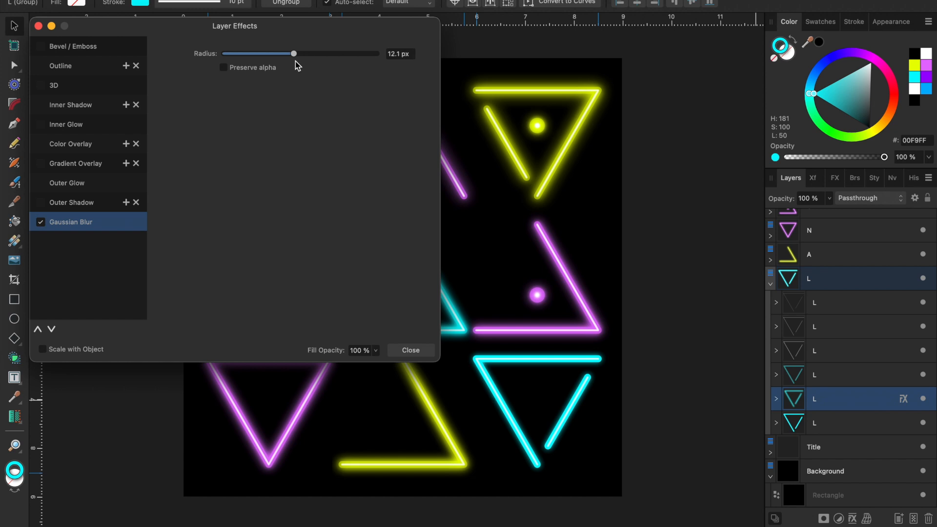
left_click(423, 350)
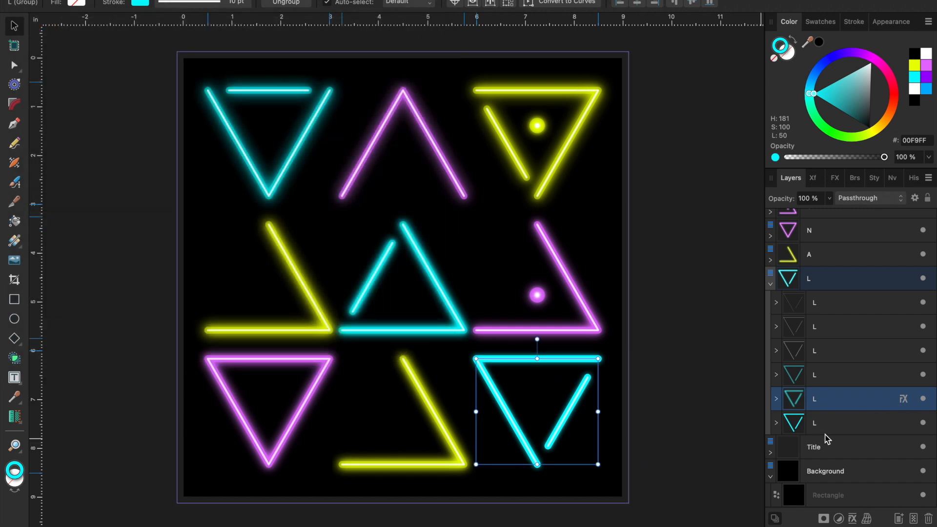
- Apply a Gaussian Blur layer effect with a radius of about 26.2 px to the lowest cyan L copy and deselect it
left_click(845, 429)
left_click(852, 518)
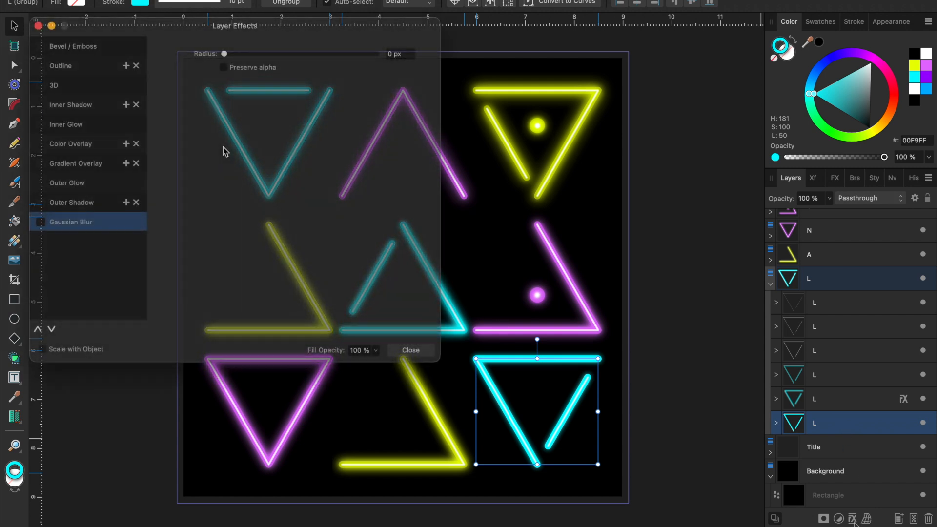
left_click_drag(227, 55, 317, 65)
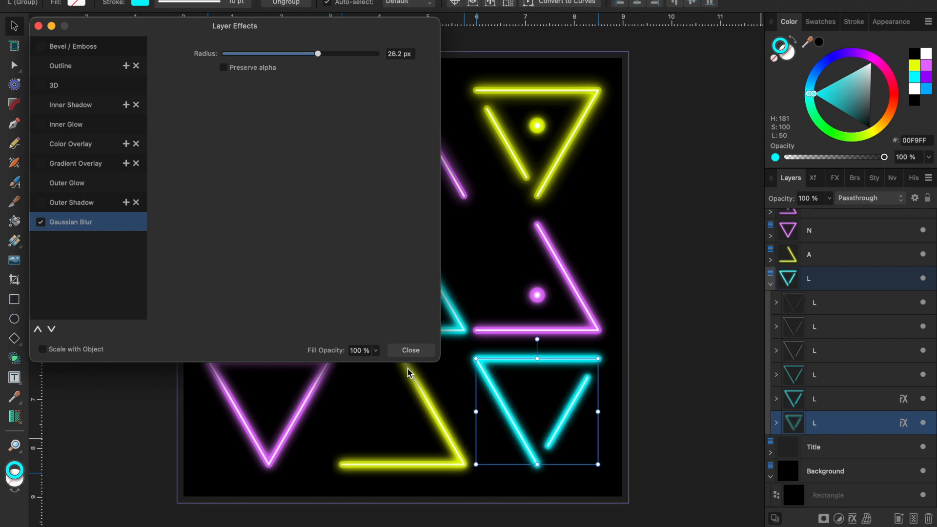
left_click(411, 349)
left_click(640, 444)
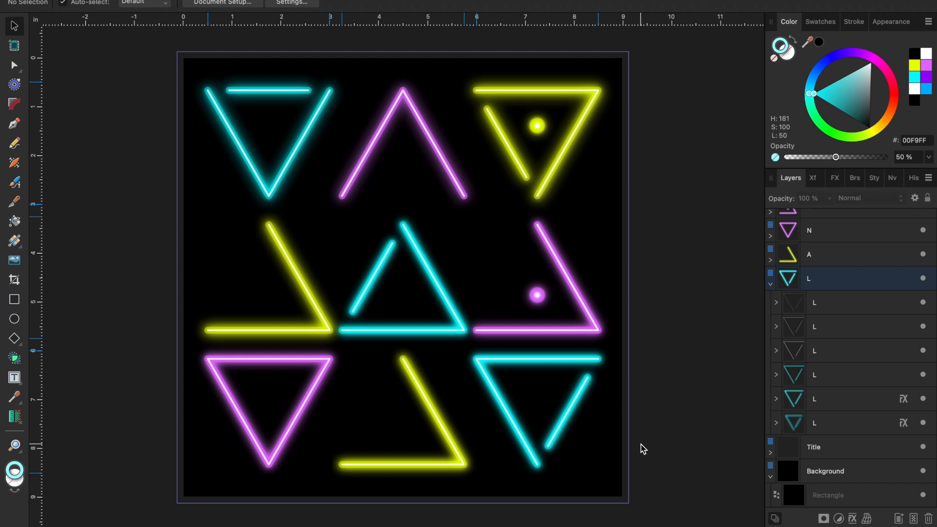
- Apply a subtle Gaussian Blur layer effect, with a radius slightly above 0.3 px, to the 1 pt white L copy
left_click(868, 353)
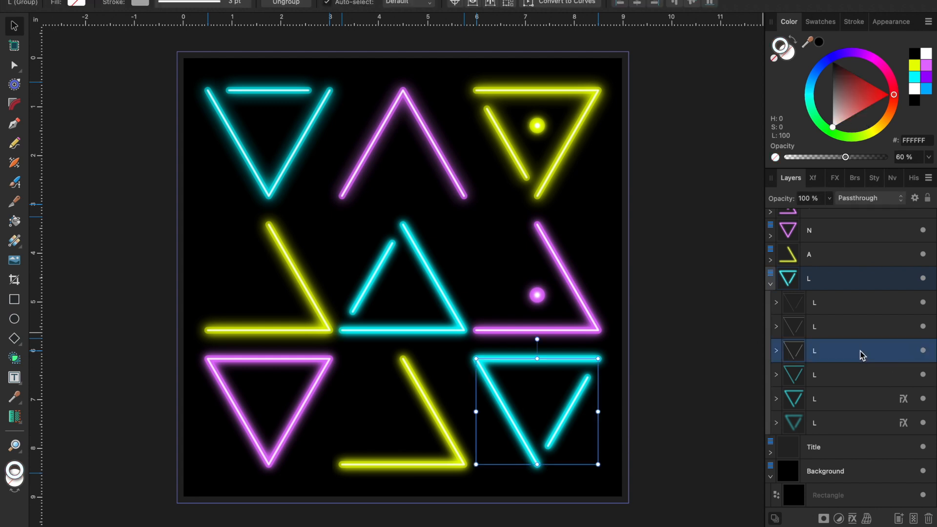
scroll(573, 425, "up", 5)
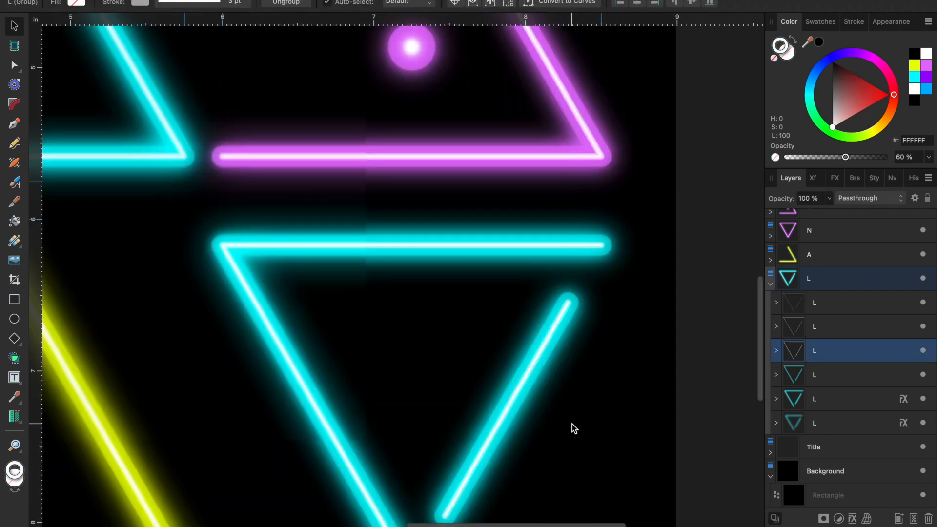
scroll(573, 427, "up", 8)
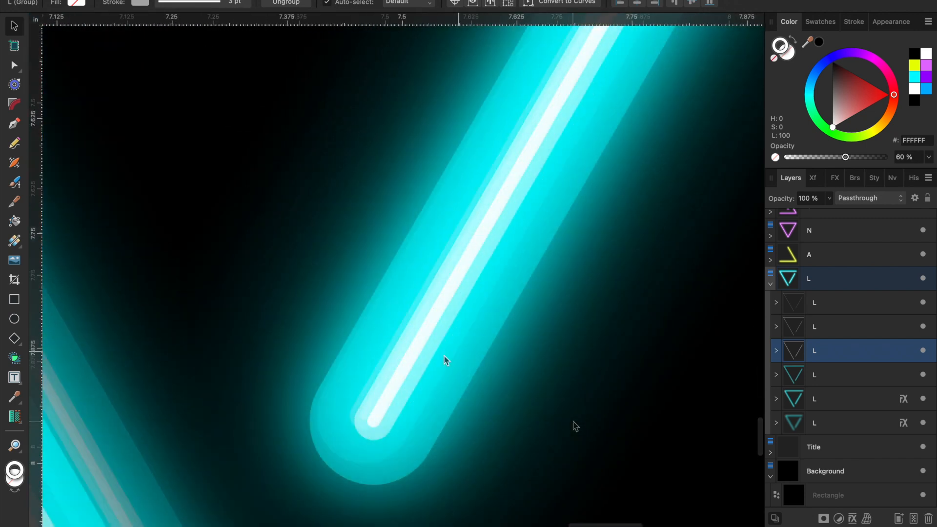
scroll(411, 344, "up", 3)
scroll(384, 356, "down", 2)
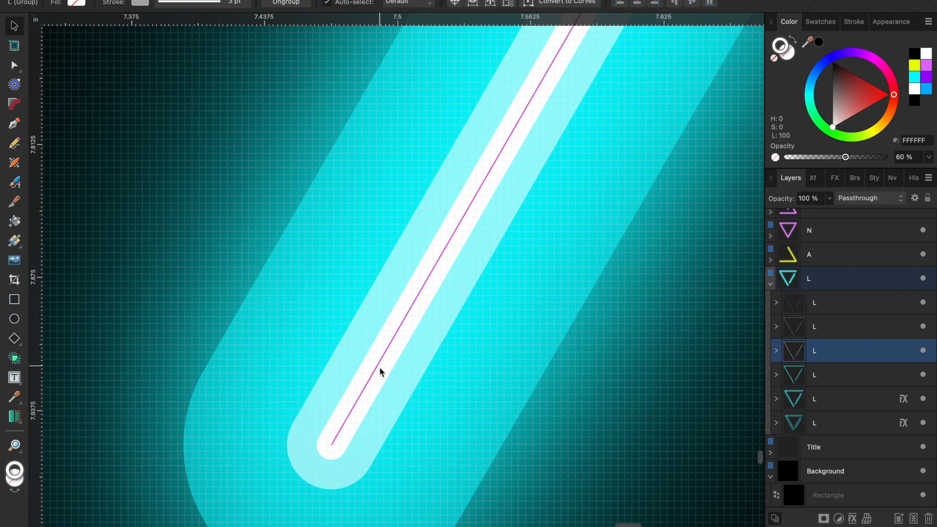
left_click(830, 328)
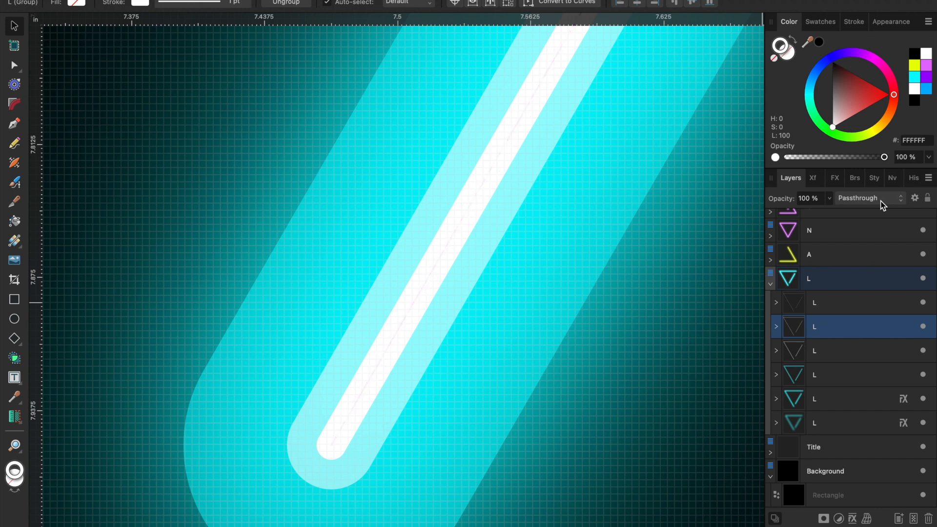
left_click(853, 519)
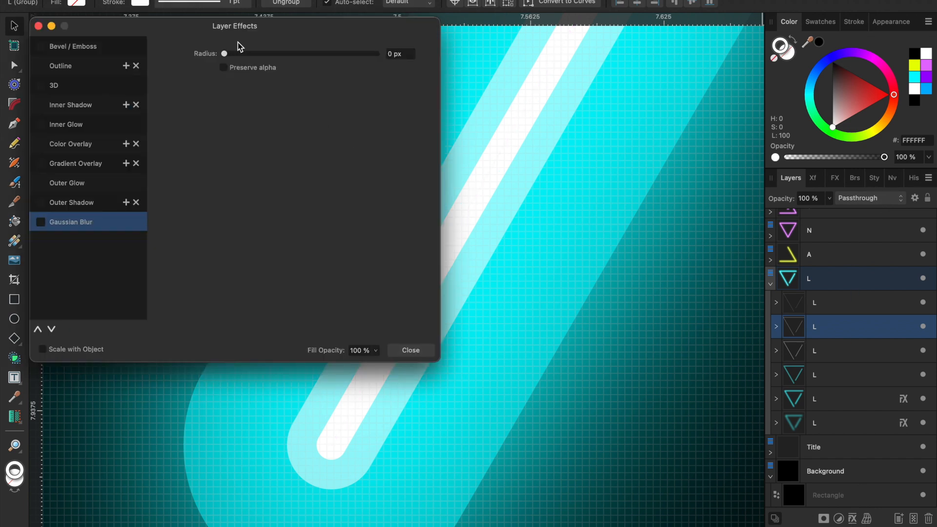
left_click(48, 224)
left_click_drag(225, 55, 235, 57)
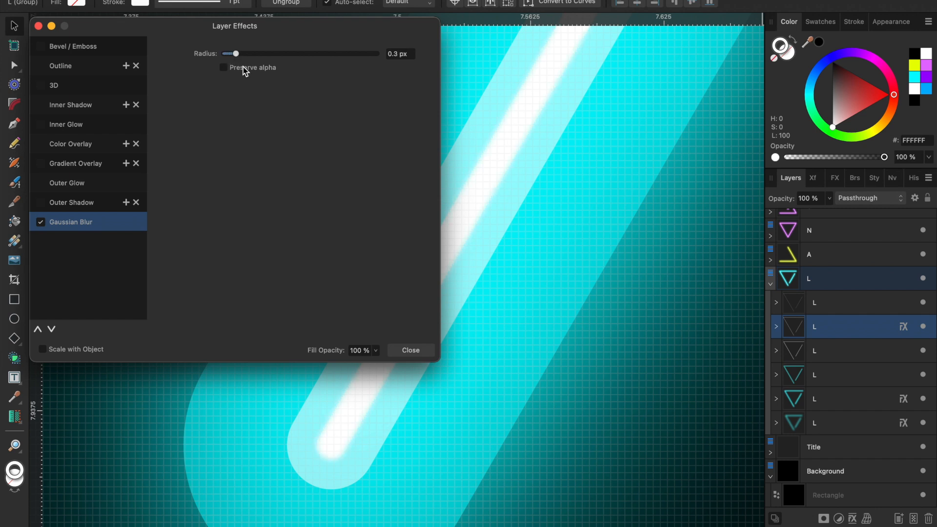
scroll(585, 257, "up", 5)
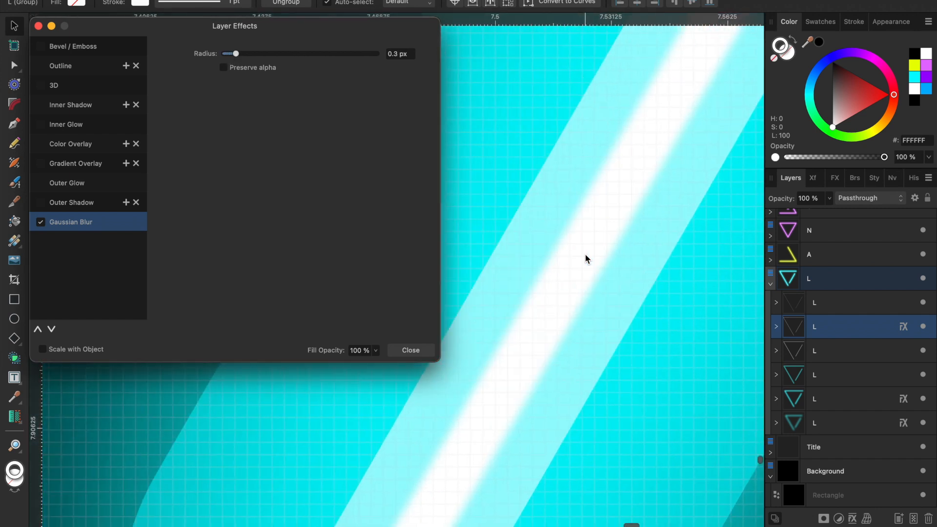
left_click_drag(236, 54, 242, 55)
left_click(410, 350)
- Examine the blurred white core at the end of the L's short stroke, compare the whole artwork and clear the selection
scroll(494, 418, "down", 3)
scroll(494, 417, "right", 3)
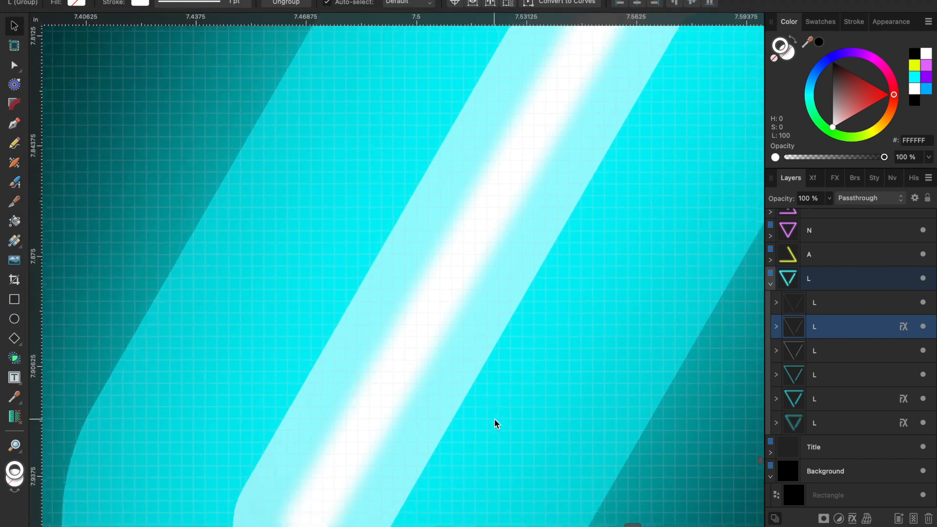
scroll(494, 419, "down", 5)
scroll(494, 419, "right", 1)
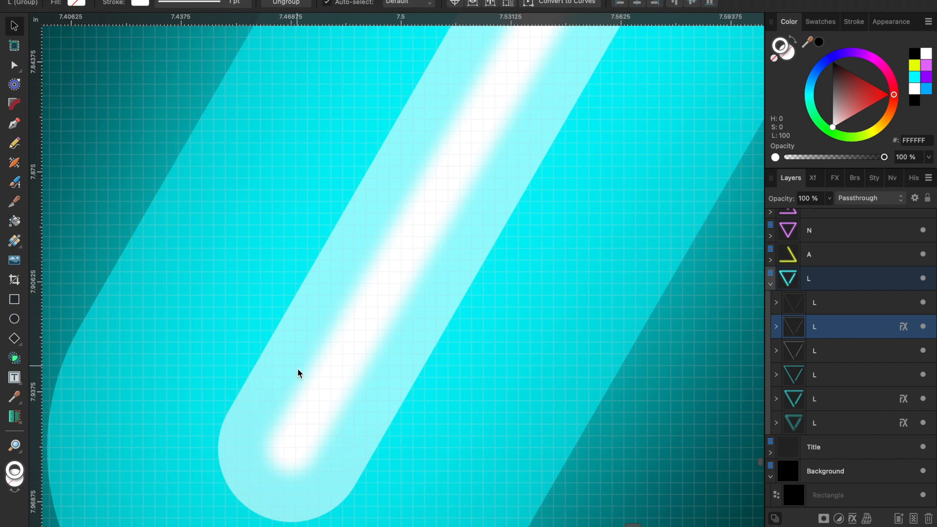
scroll(298, 367, "down", 6)
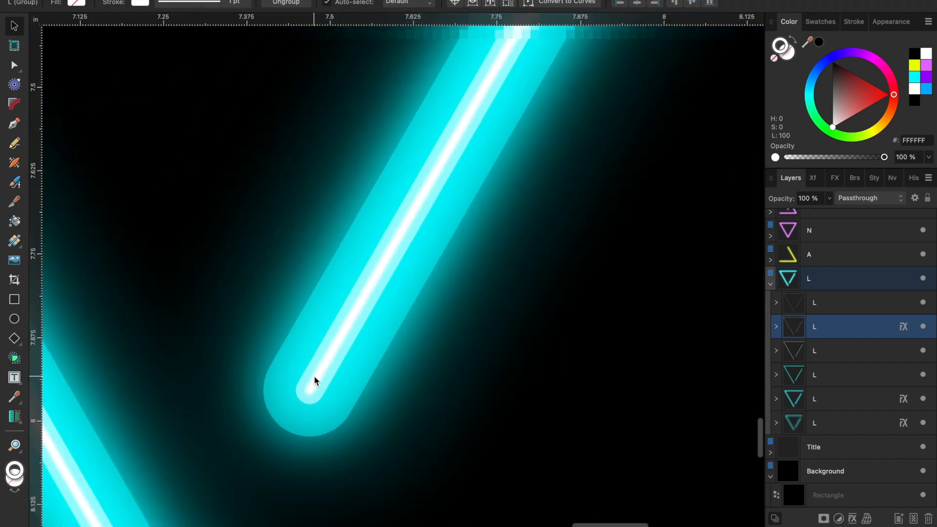
scroll(314, 380, "down", 3)
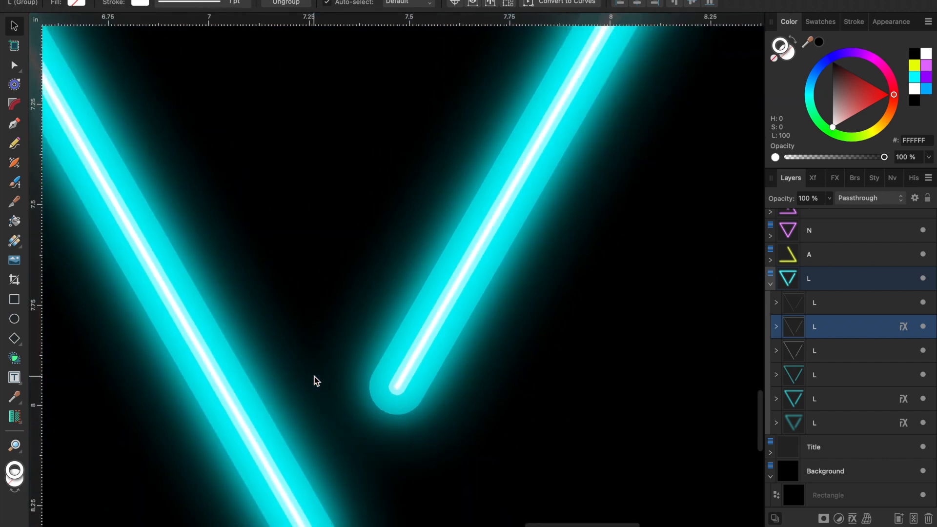
key("super+0")
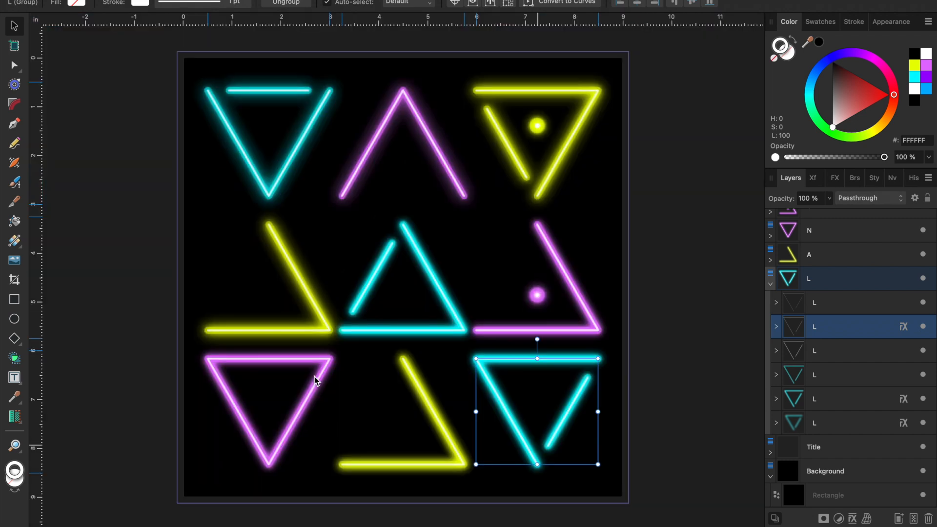
left_click(663, 341)
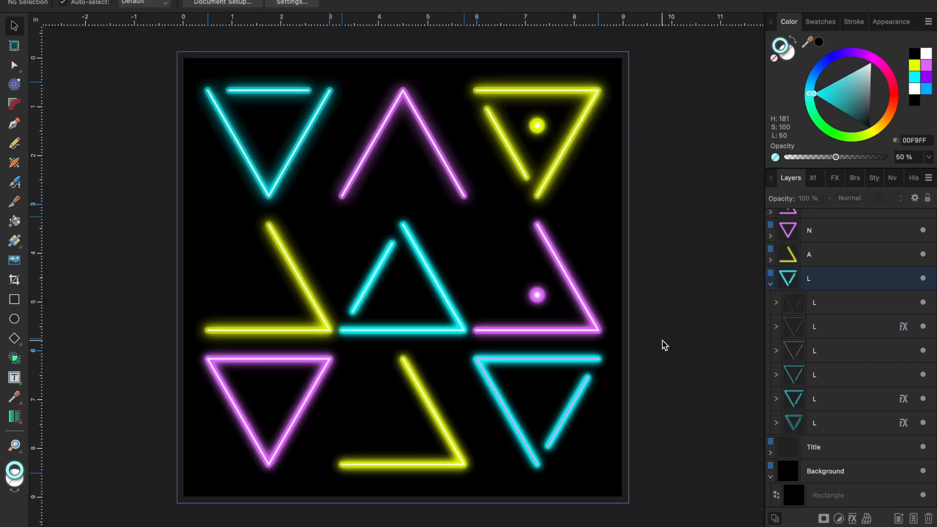